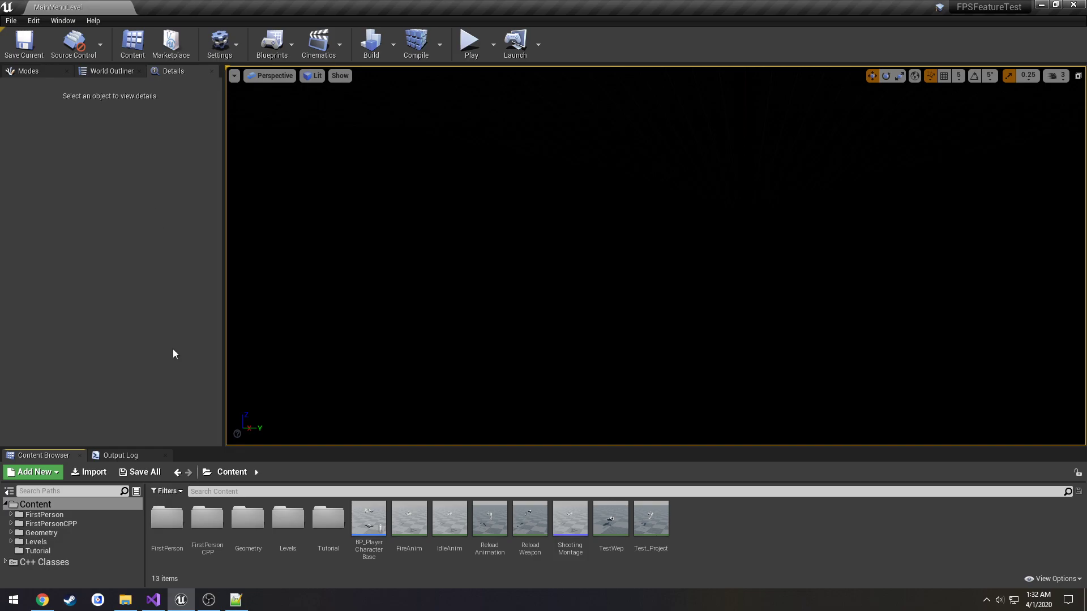
Open FirstPersonExampleMap from the Levels folder and select the player character in the viewport.
left_click(100, 544)
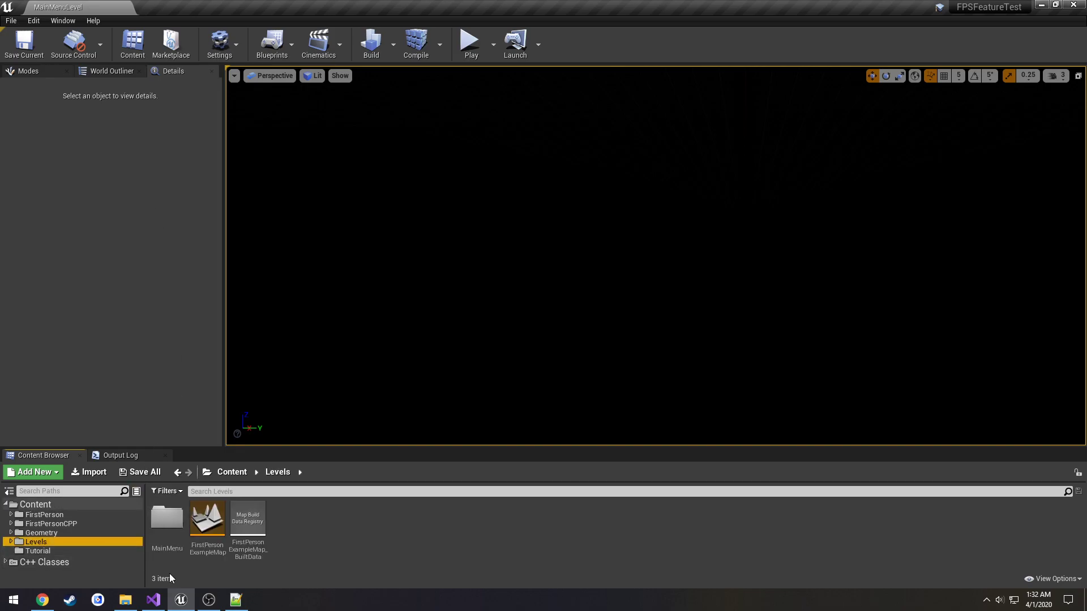
double_click(207, 519)
right_click_drag(437, 205, 438, 204)
right_click_drag(644, 225, 644, 224)
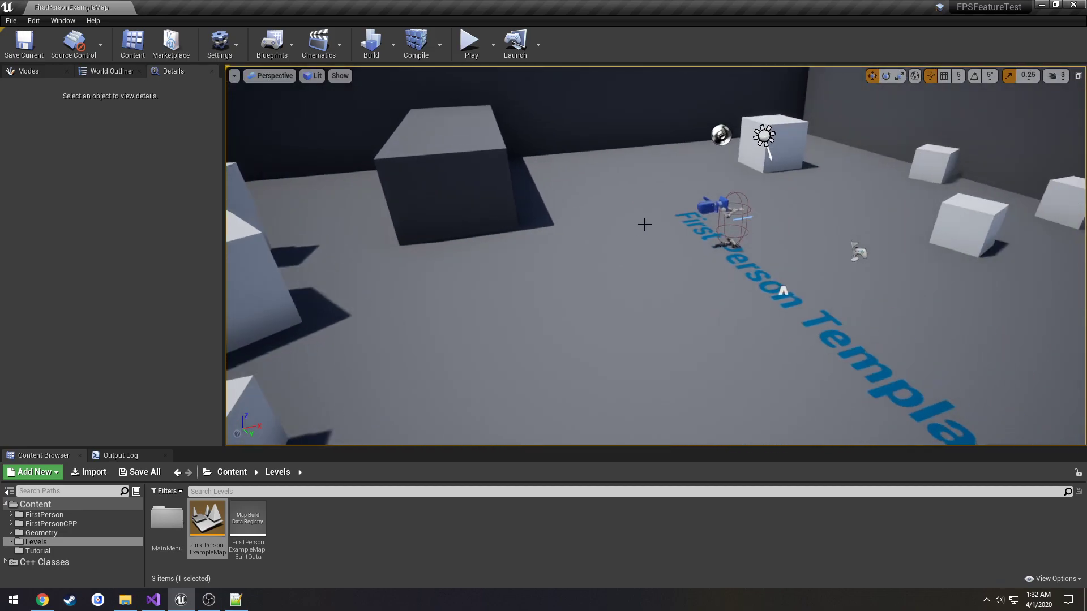
left_click(727, 208)
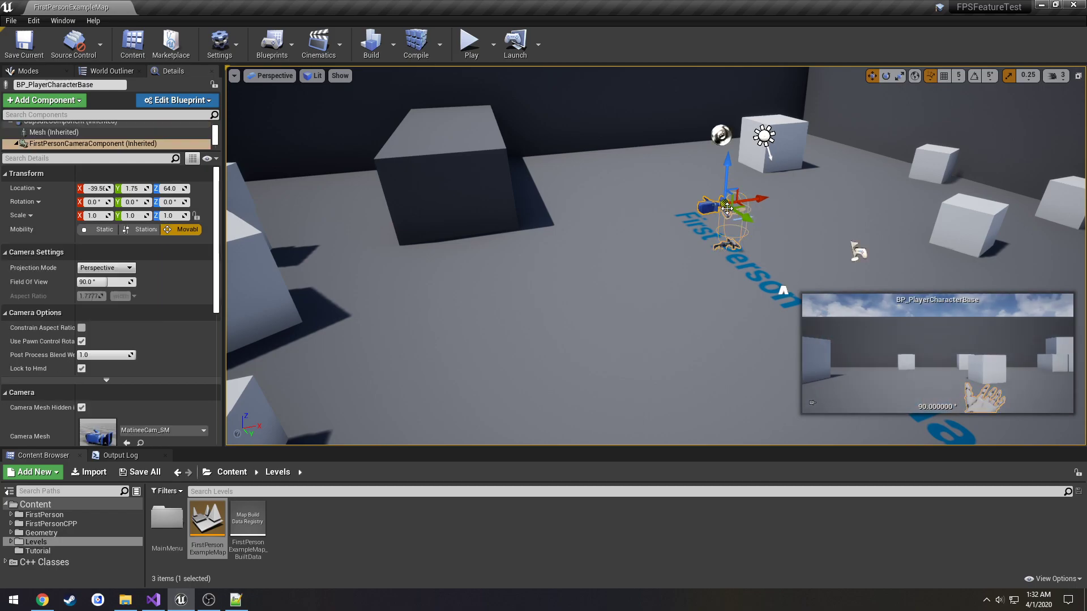
right_click_drag(686, 254, 639, 244)
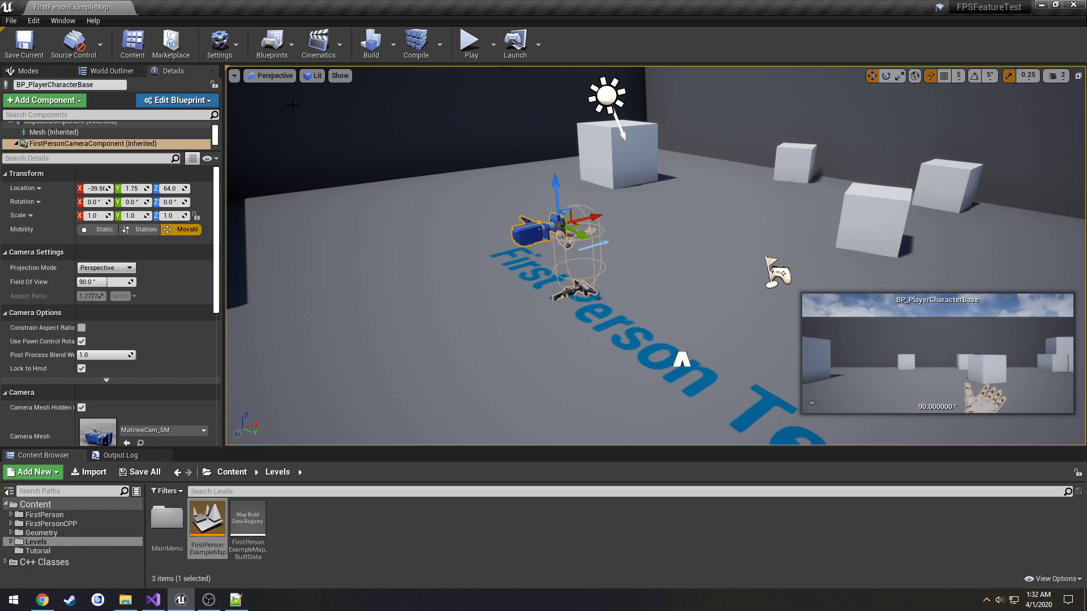
Search the Plugins list for 'online', then browse to the FPSFeatureTest Config folder in File Explorer.
left_click(226, 45)
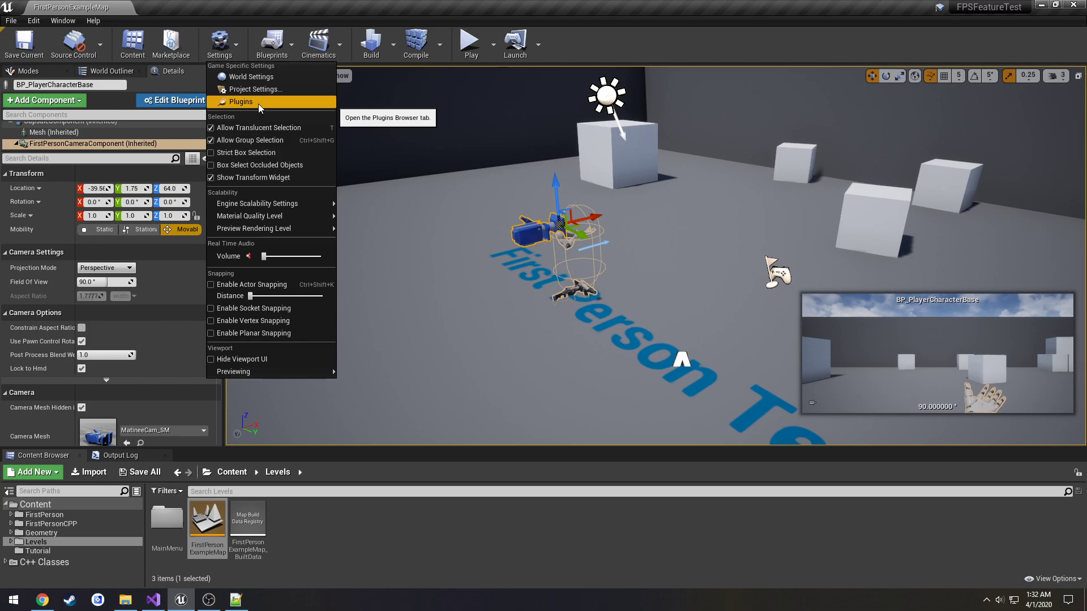
left_click(219, 42)
left_click(219, 42)
left_click(243, 102)
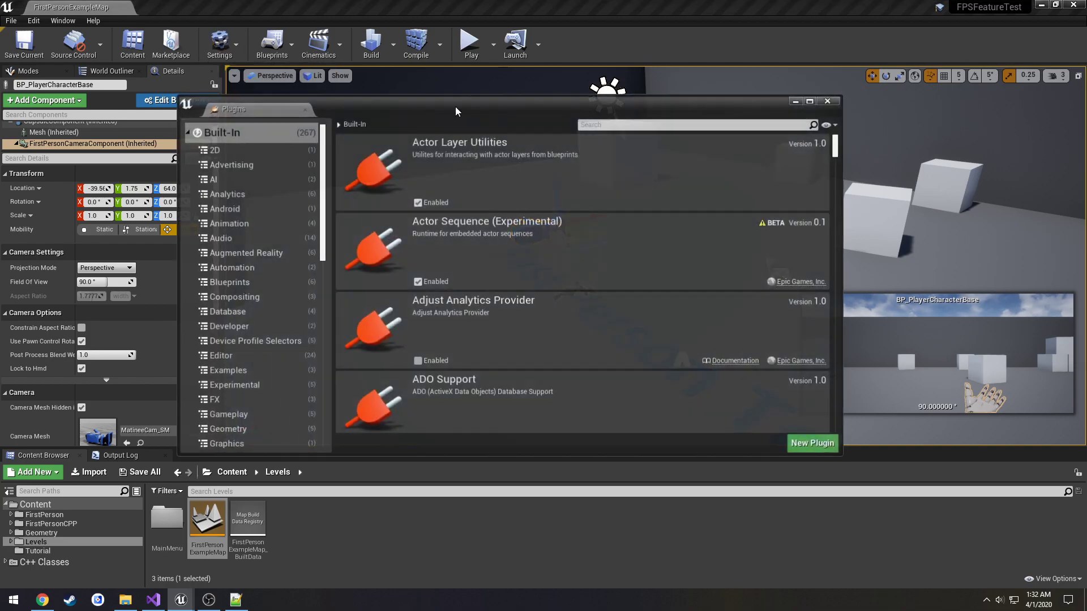
left_click(617, 123)
type("online")
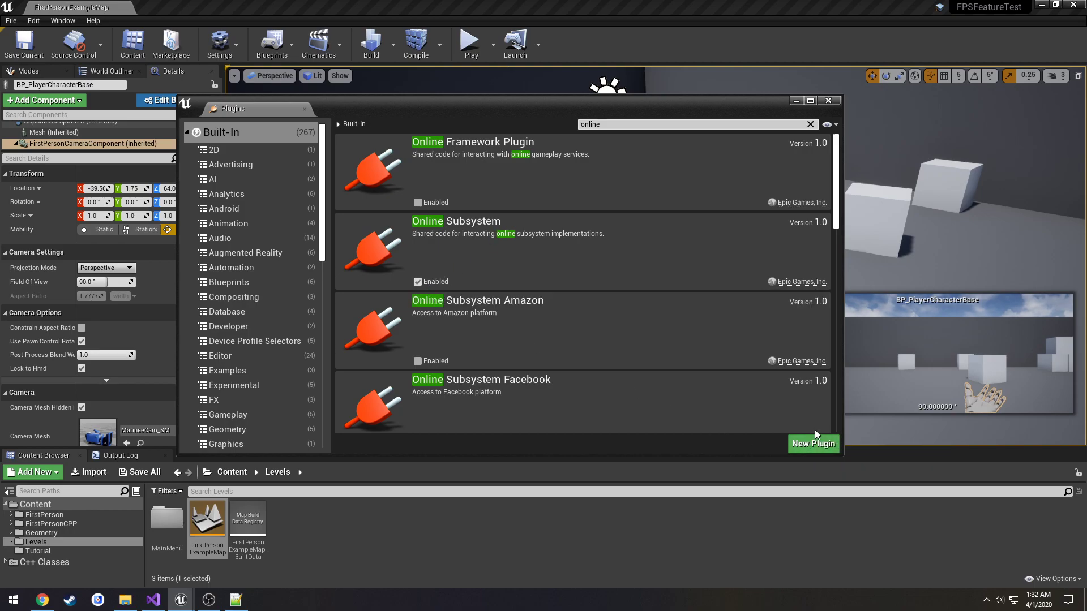
left_click(830, 102)
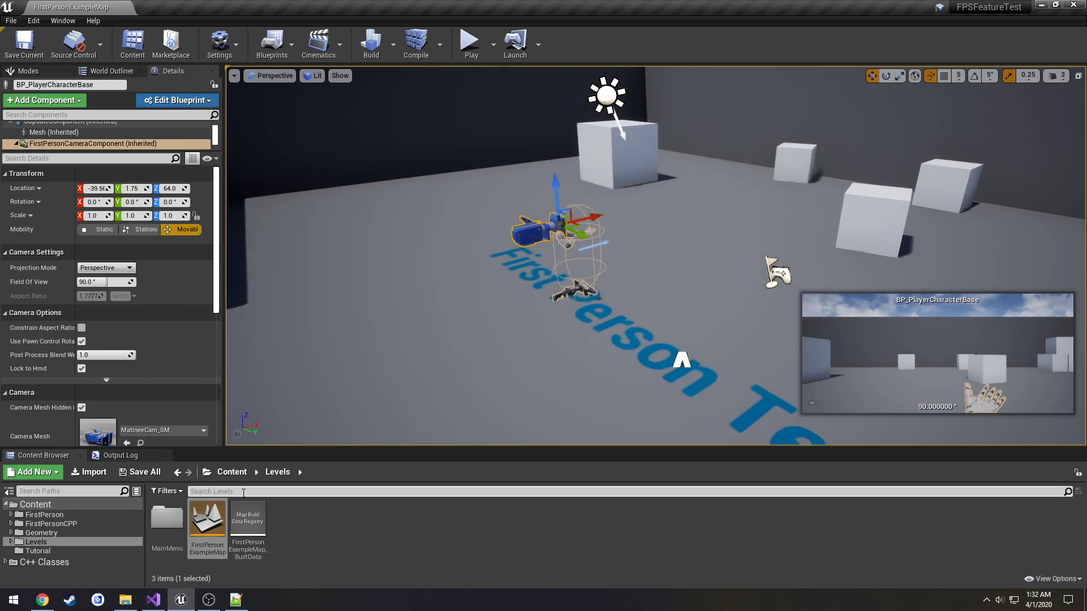
left_click(125, 600)
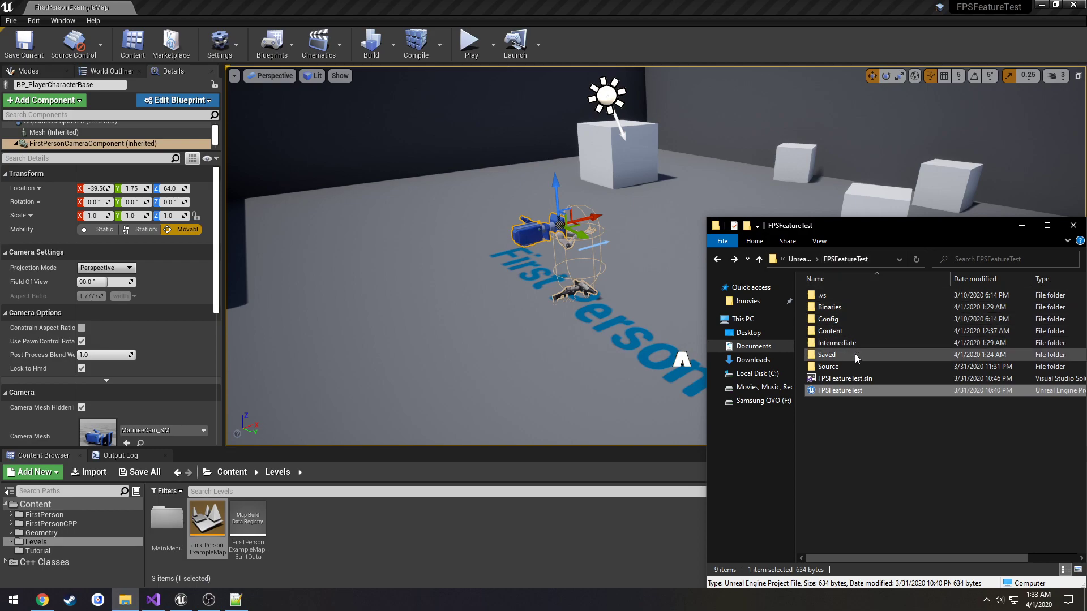
double_click(847, 323)
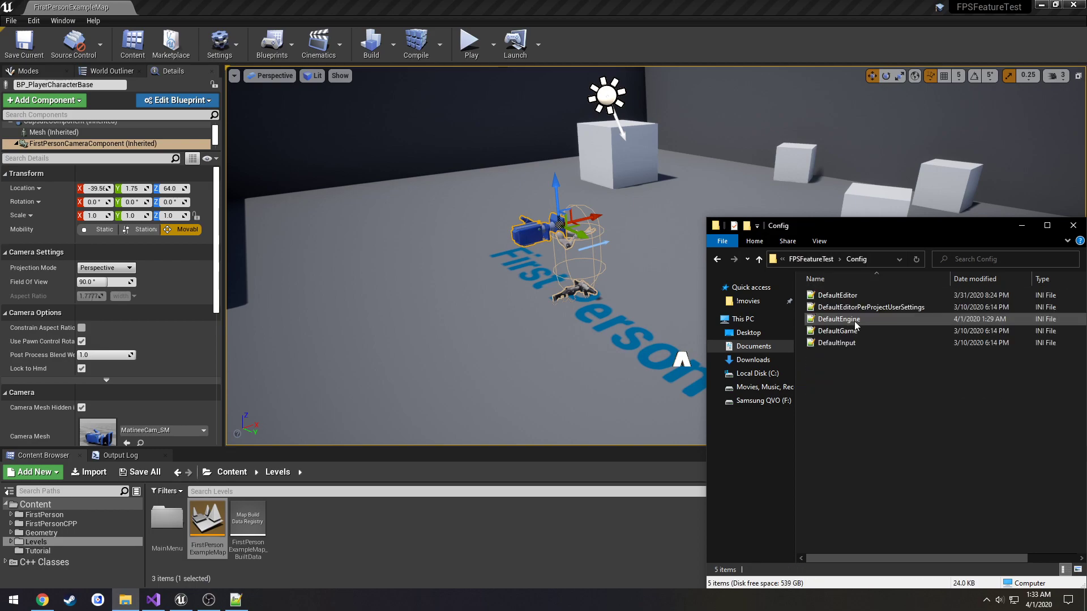
Open DefaultEngine.ini in Notepad++ and add a blank line after the last line 38.
double_click(860, 319)
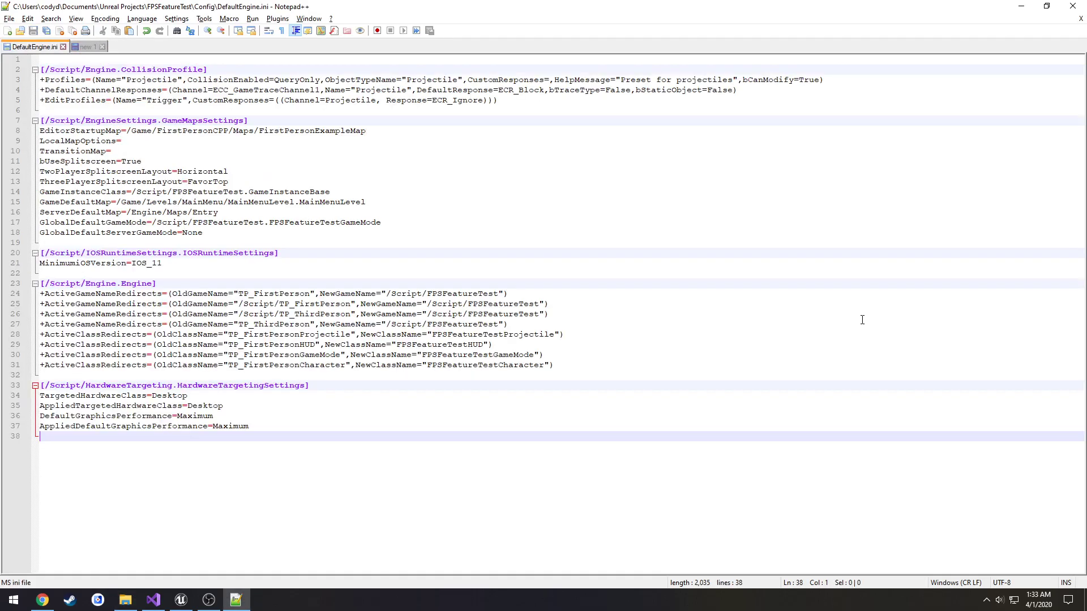
left_click(250, 406)
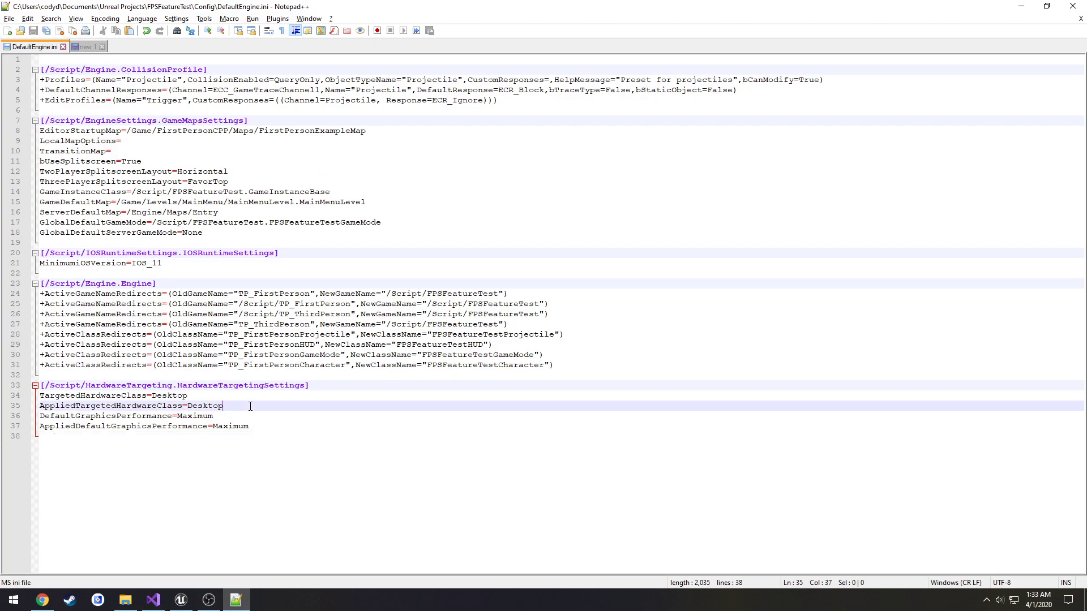
left_click(200, 459)
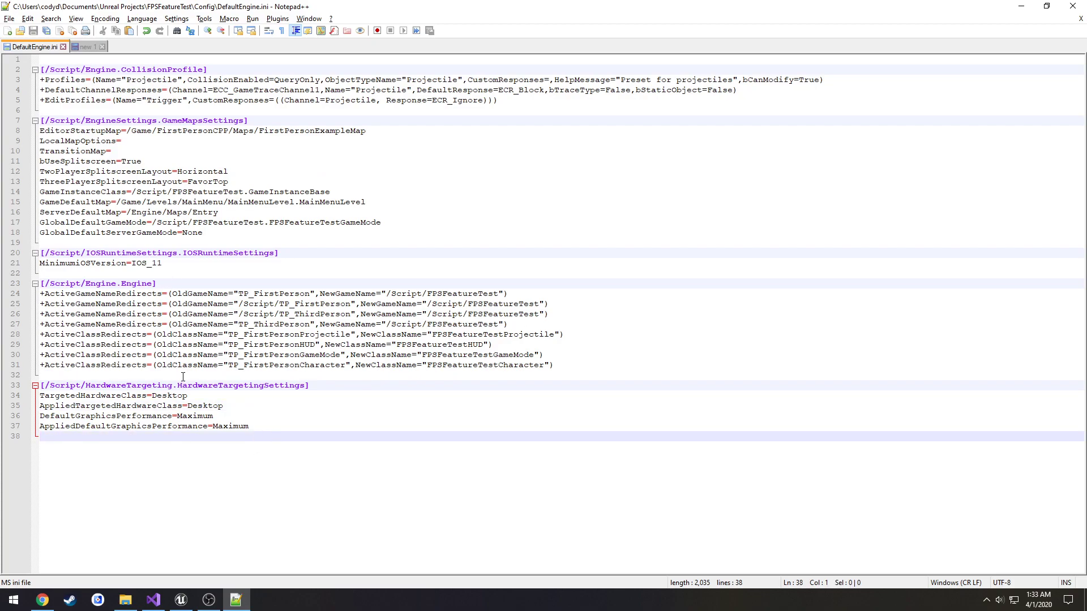
key("Return")
Copy the Steam settings in lines 1-12 of 'new 1' and paste them at the end of DefaultEngine.ini.
left_click(87, 47)
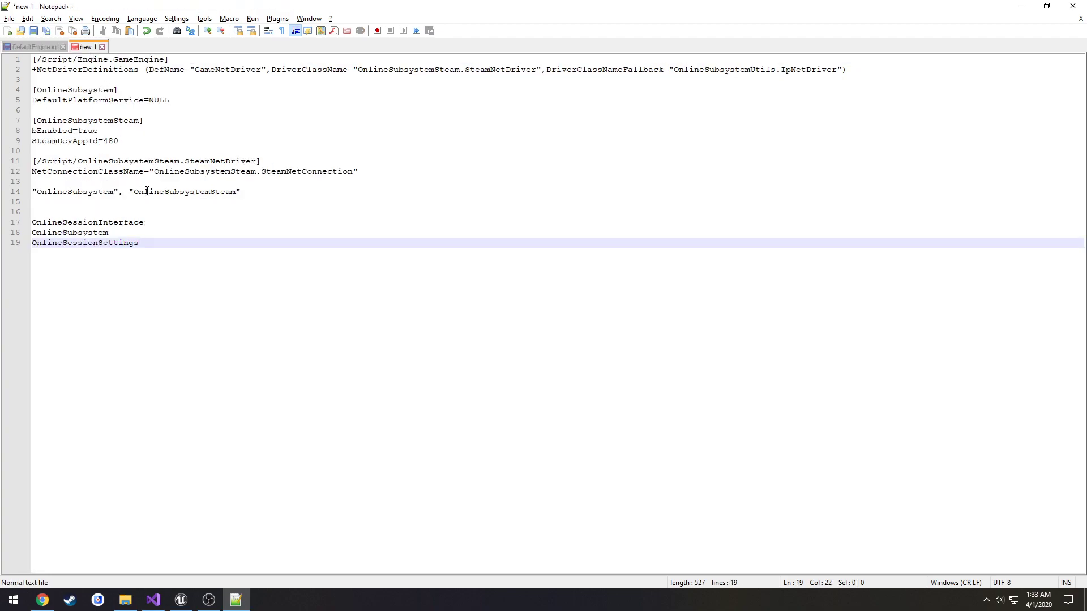
left_click_drag(358, 171, 31, 58)
key("ctrl+c")
left_click(31, 47)
key("ctrl+v")
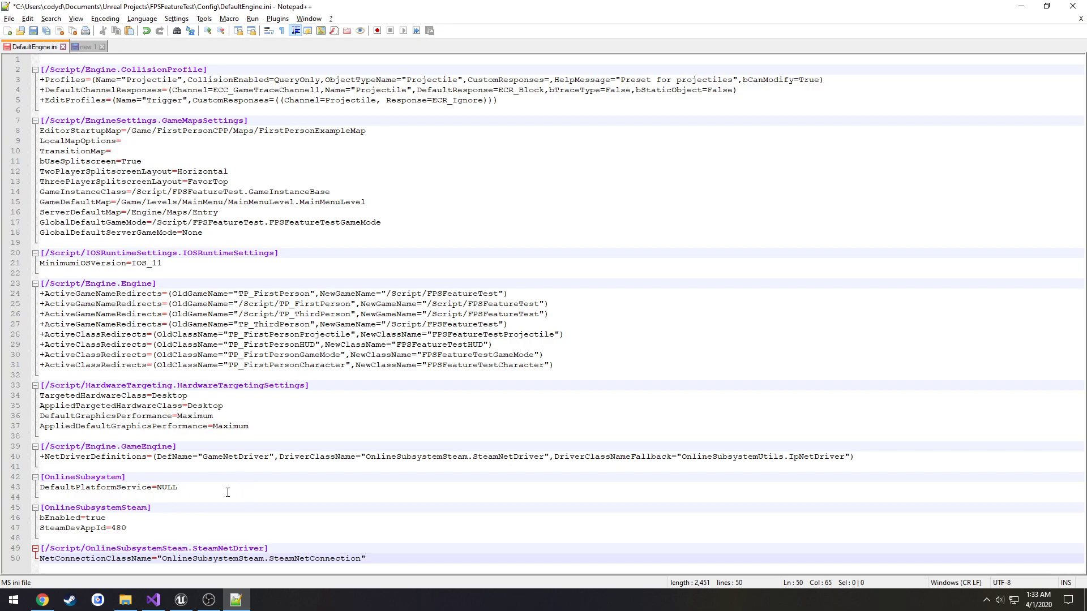
Review the pasted NetDriverDefinitions, DefaultPlatformService=NULL and OnlineSubsystemSteam bEnabled/SteamDevAppId entries.
double_click(93, 457)
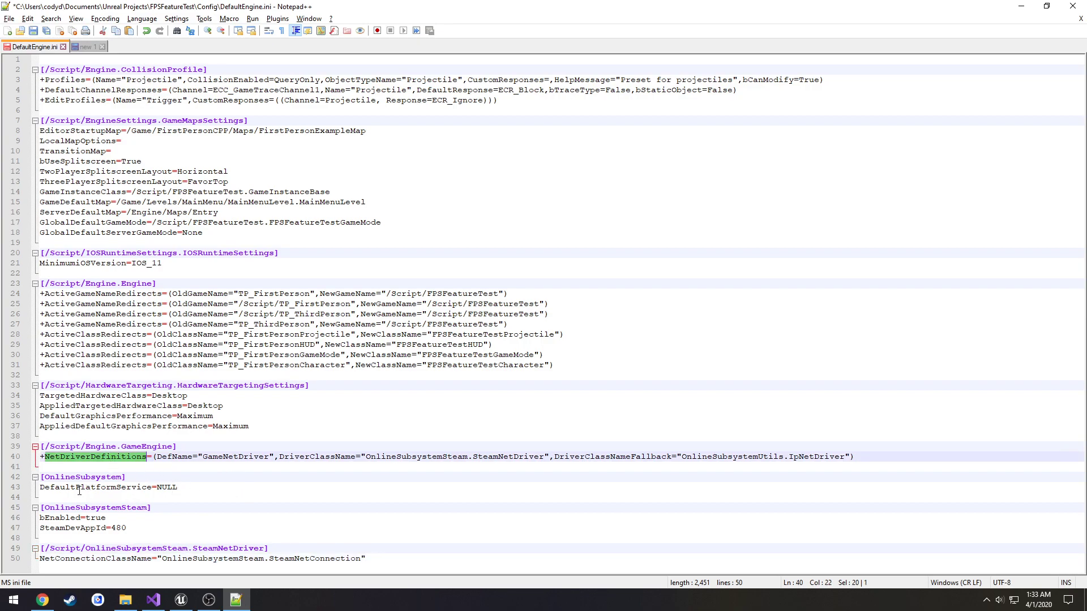
left_click(71, 490)
double_click(71, 490)
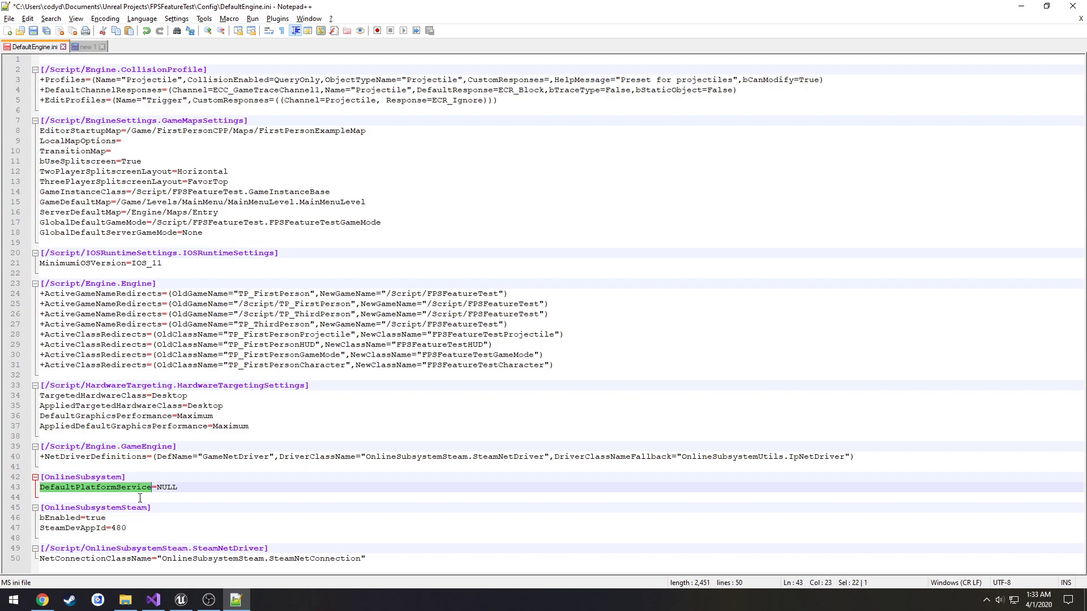
double_click(167, 488)
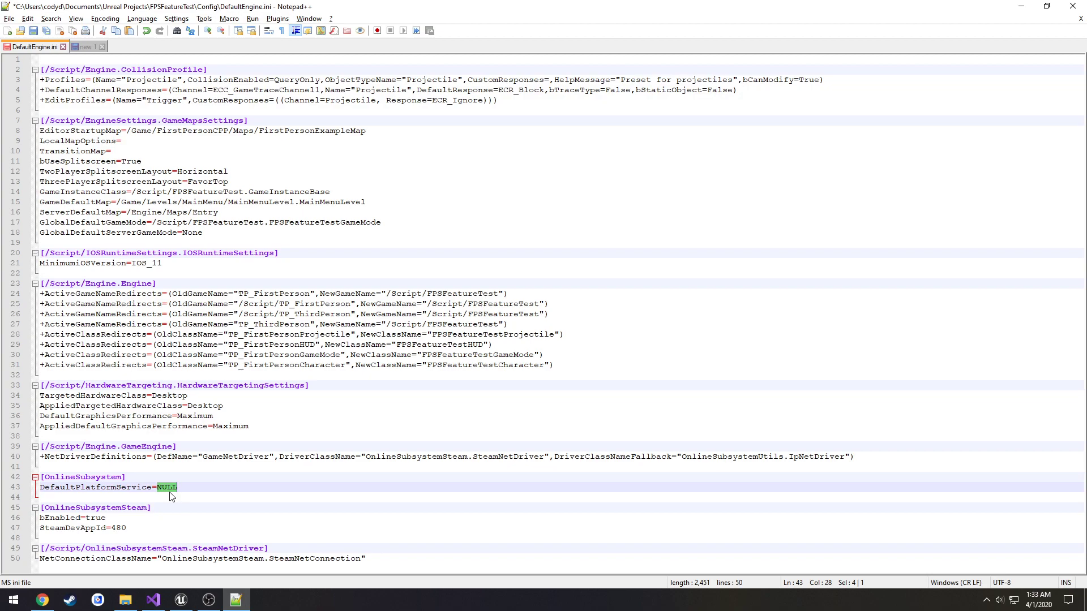
double_click(121, 510)
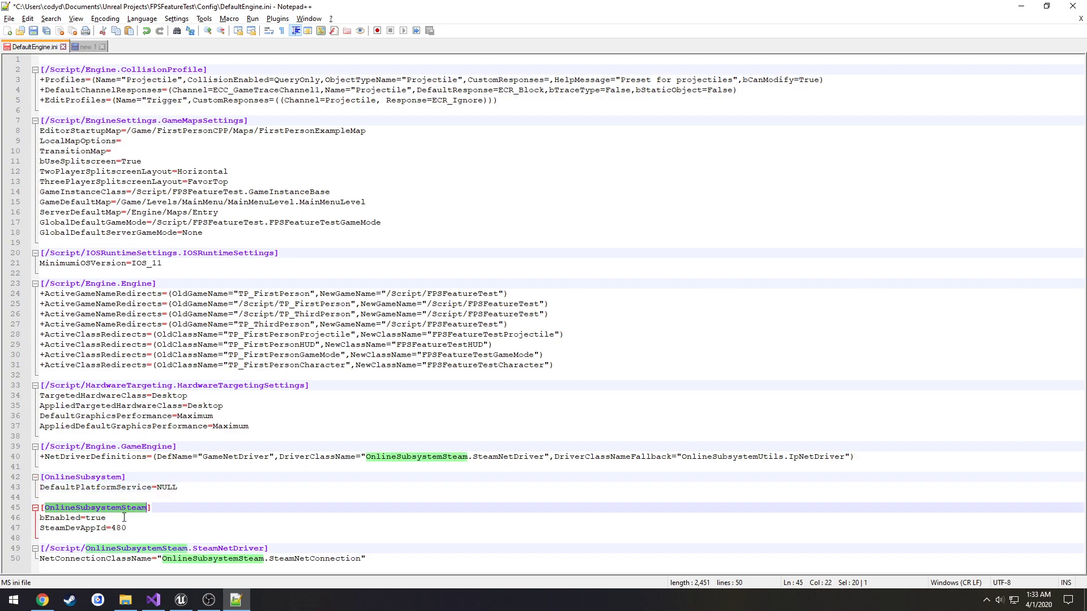
left_click_drag(133, 528, 20, 518)
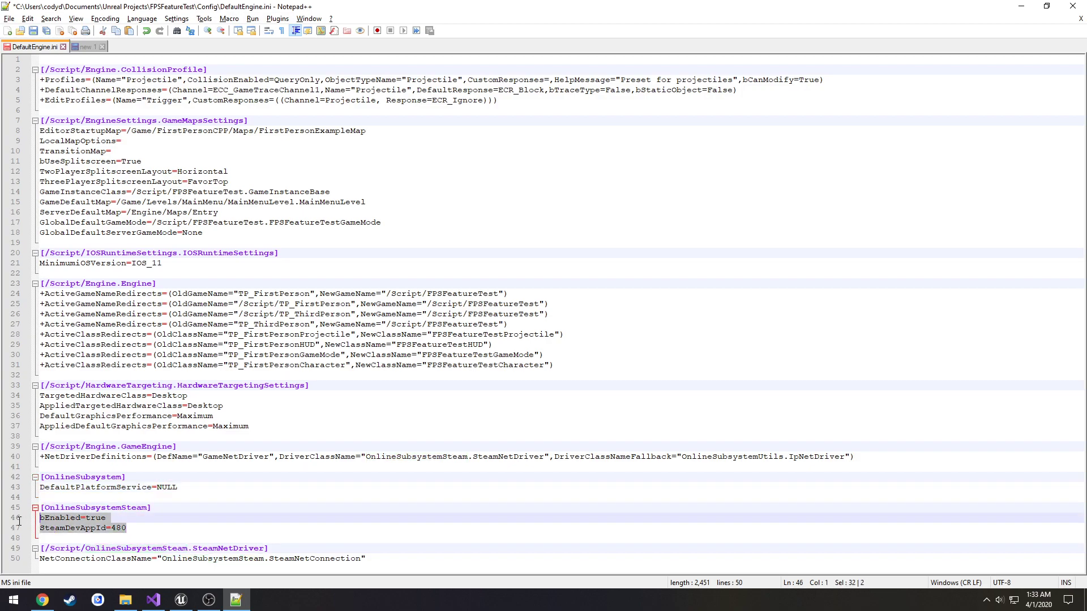
left_click(132, 529)
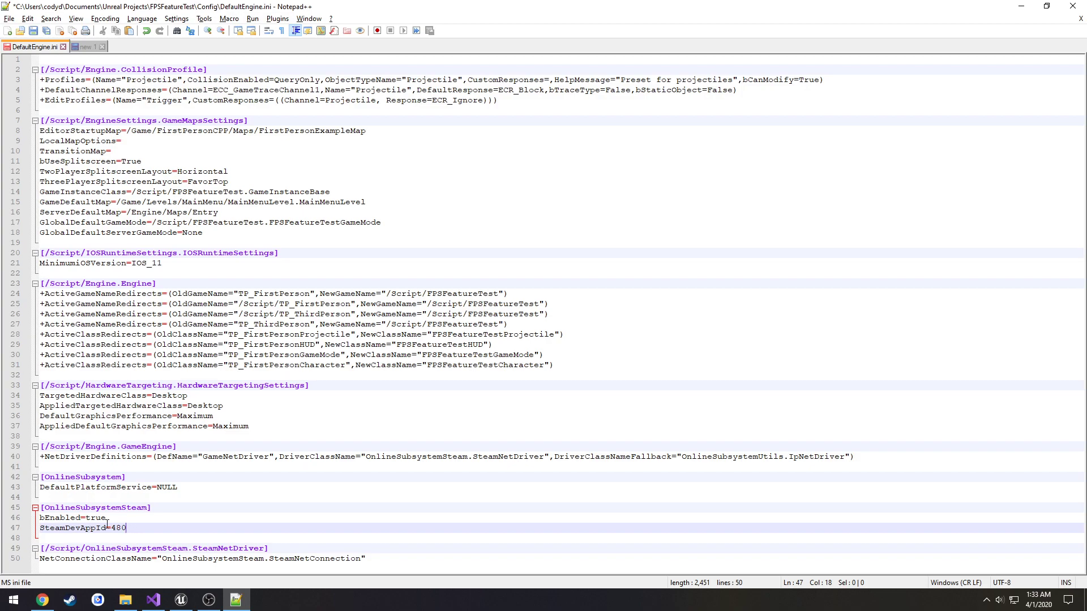
Check the settings on lines 46–50, then save DefaultEngine.ini.
double_click(61, 518)
left_click(122, 519)
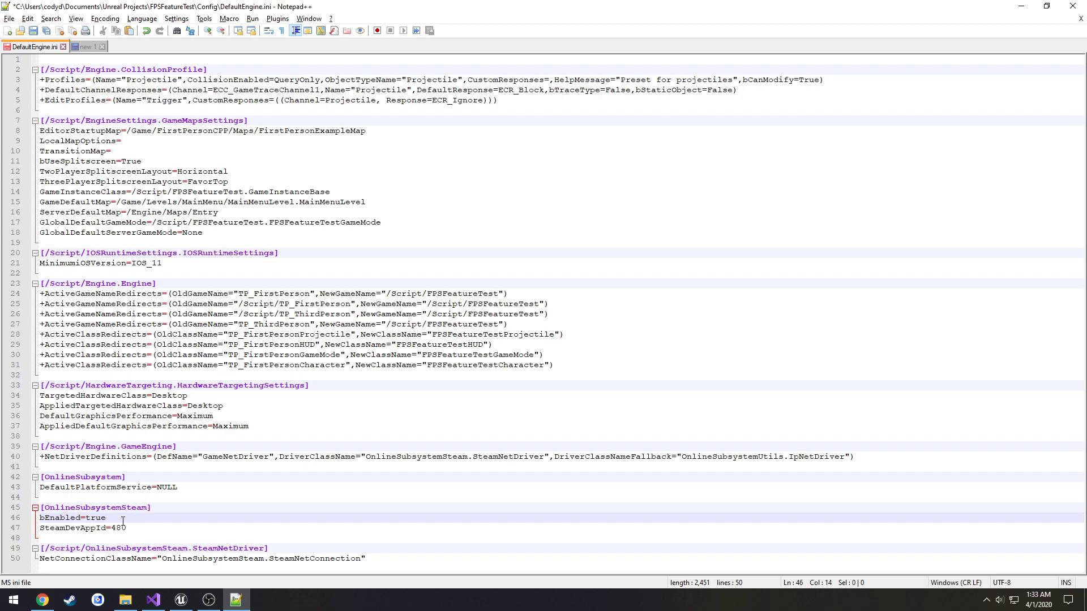
left_click(373, 559)
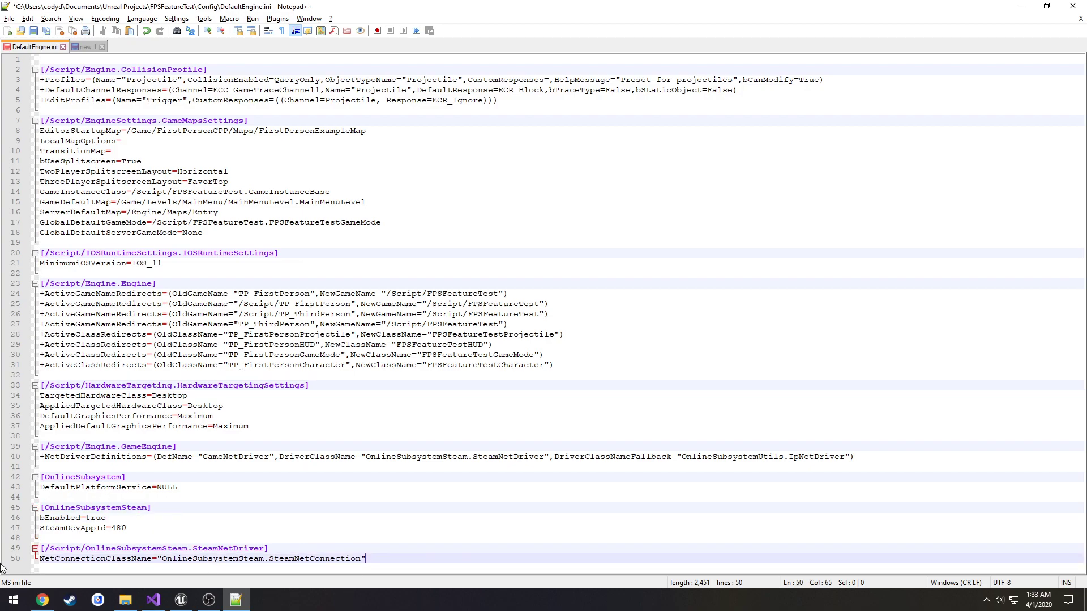
left_click(29, 516, "shift")
left_click(34, 548, "shift")
left_click(200, 529)
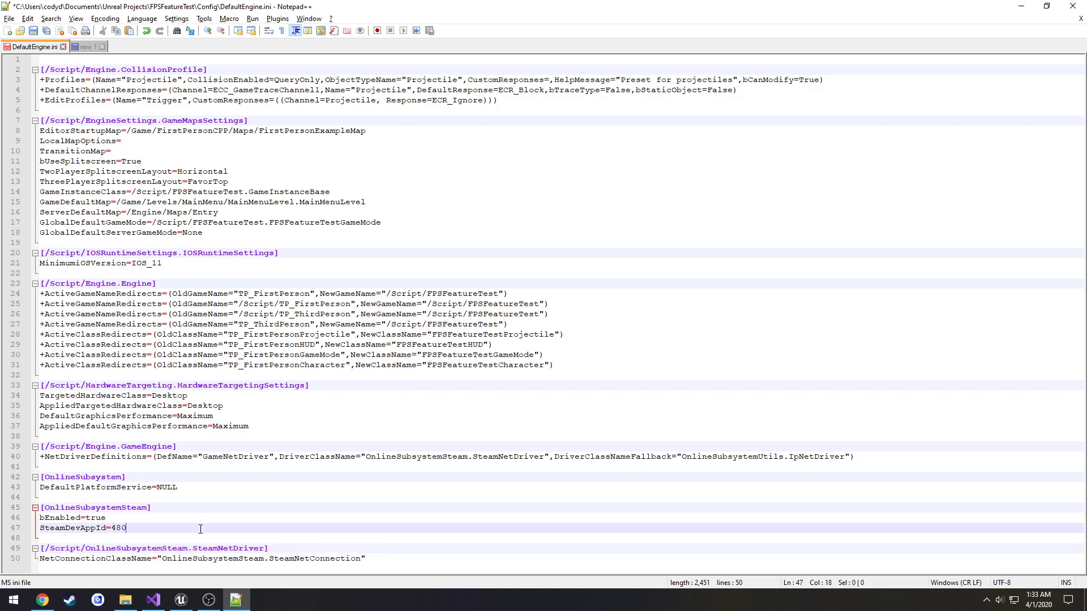
key("ctrl+s")
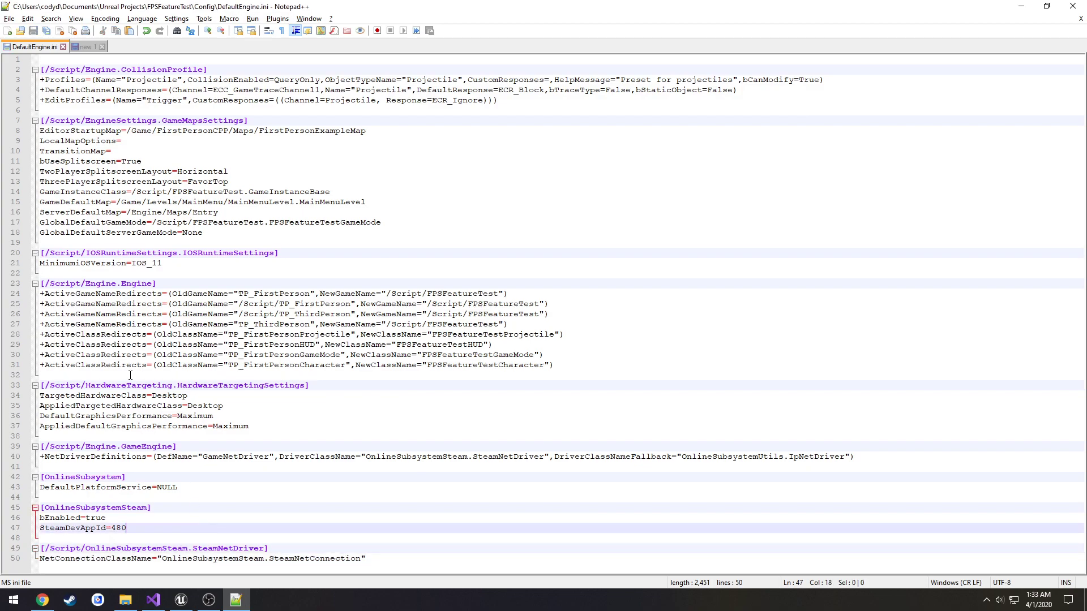
Open FPSFeatureTest.Build.cs in Visual Studio and locate the dependency modules line 11.
left_click(153, 600)
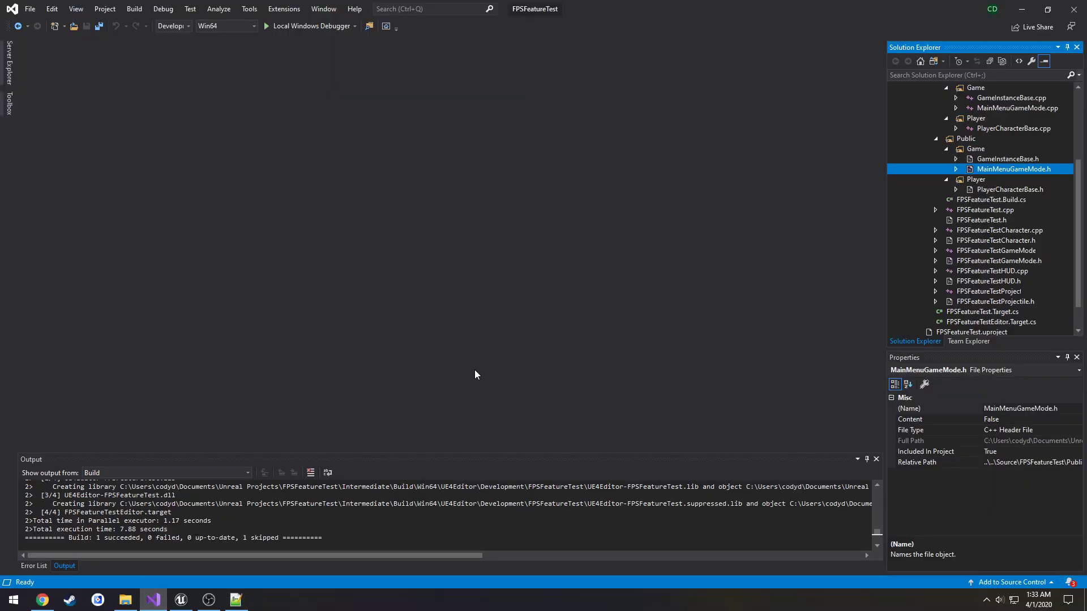
double_click(1003, 202)
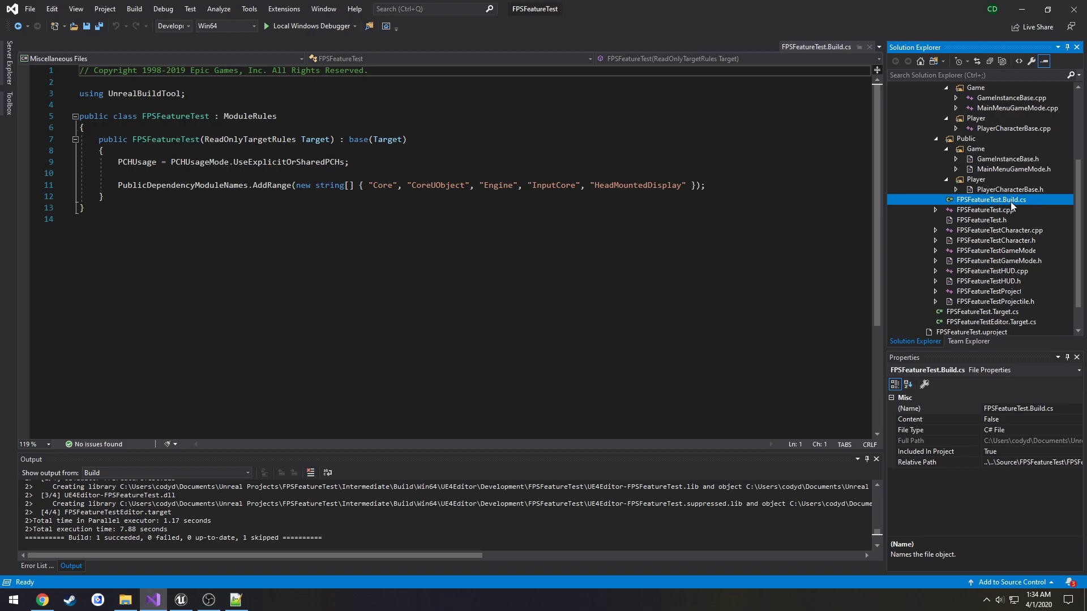
double_click(1010, 202)
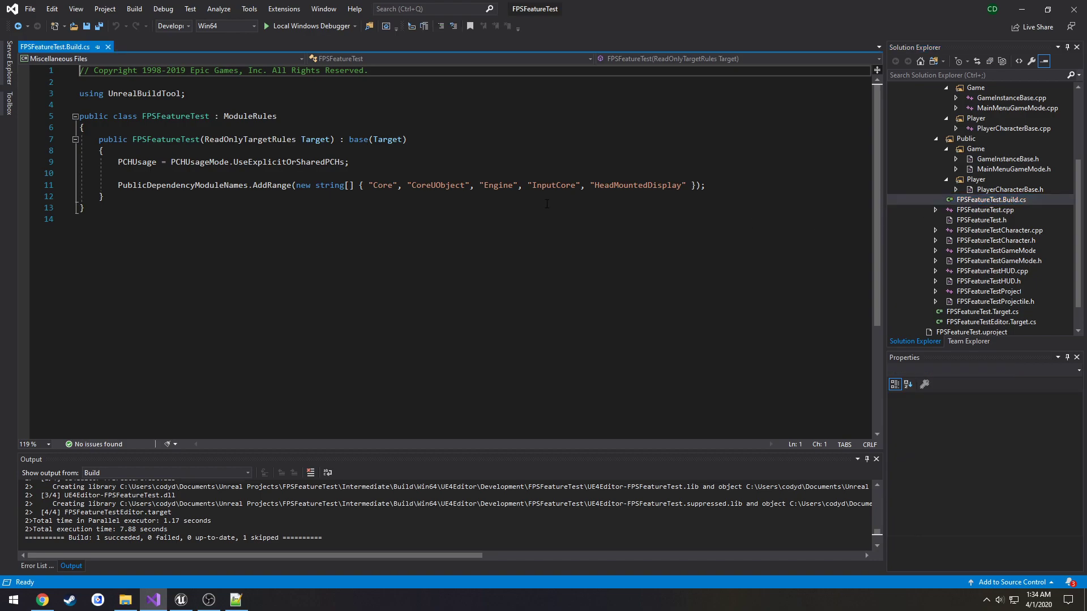
left_click_drag(707, 185, 118, 185)
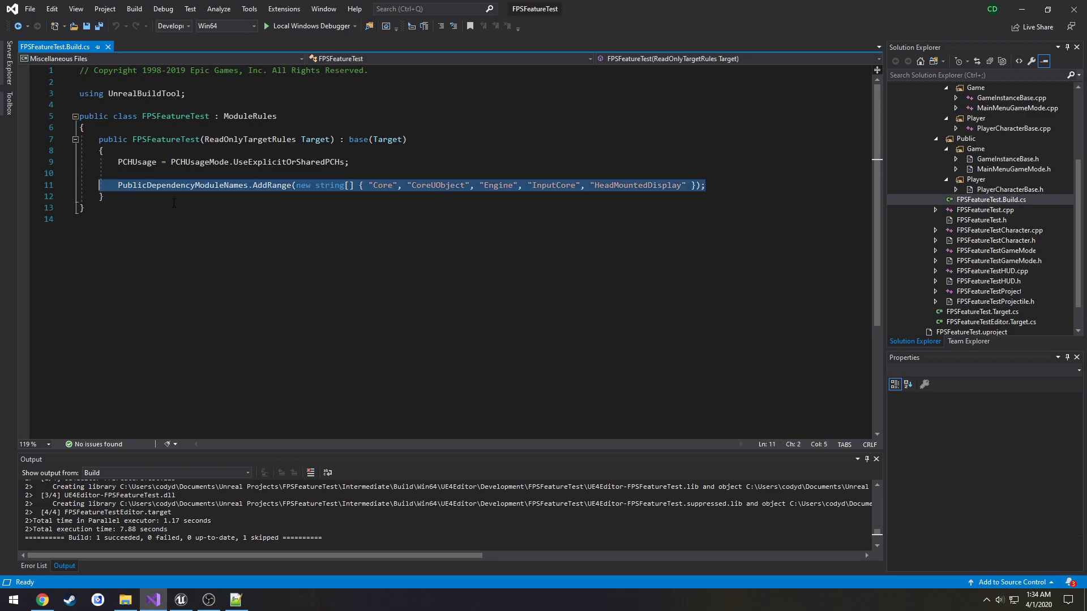
left_click(278, 430)
Pick out the OnlineSubsystem and OnlineSubsystemSteam module names from the 'new 1' notes.
left_click(236, 600)
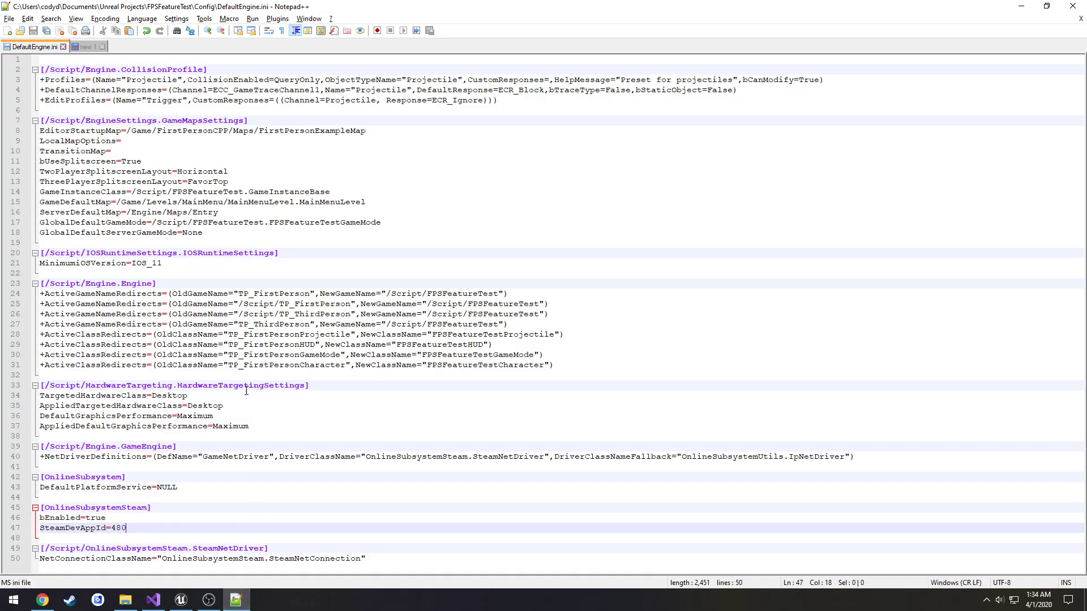
left_click(92, 47)
left_click(164, 222)
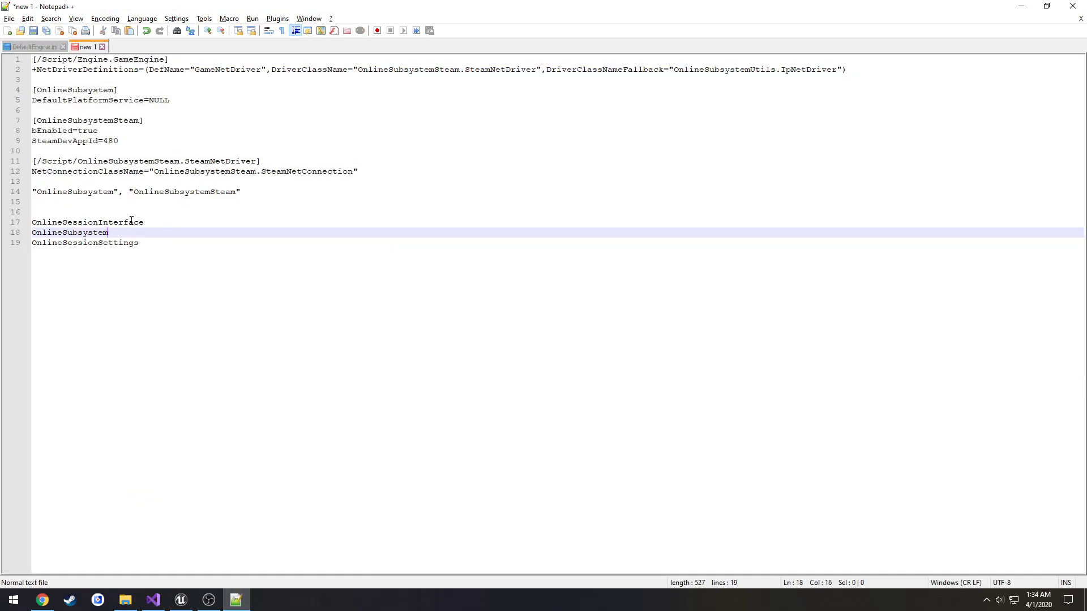
double_click(79, 192)
double_click(184, 192)
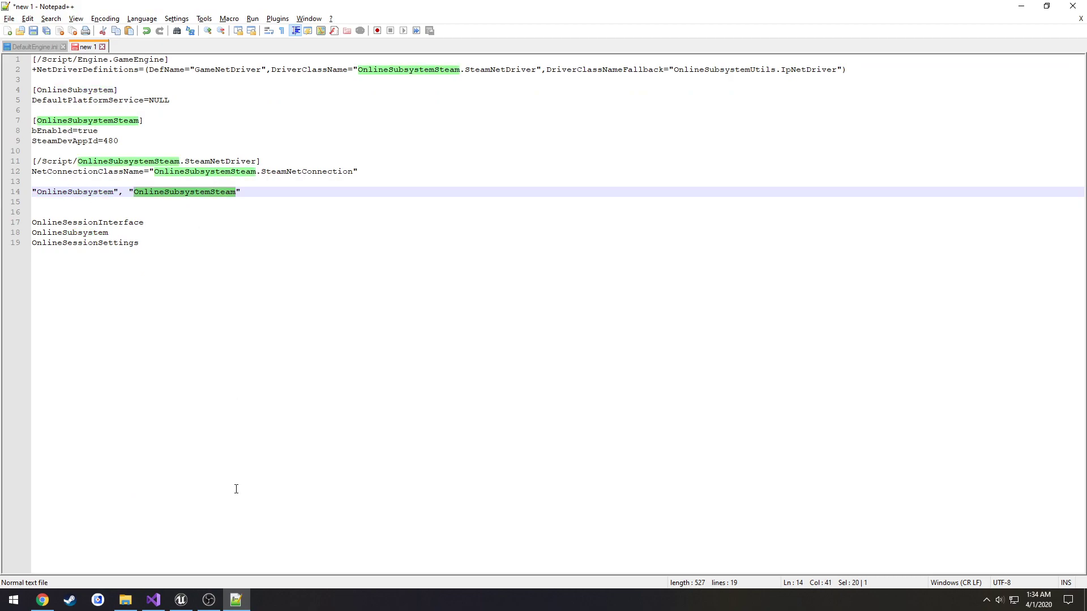
left_click(154, 600)
Add "OnlineSubsystem", "OnlineSubsystemSteam" after "HeadMountedDisplay" on line 11, save, and close Build.cs.
left_click(686, 188)
type(", \"OnlineSubsystem\",  });")
key("Escape")
type("\"Onlin")
type("ubsystemSteam")
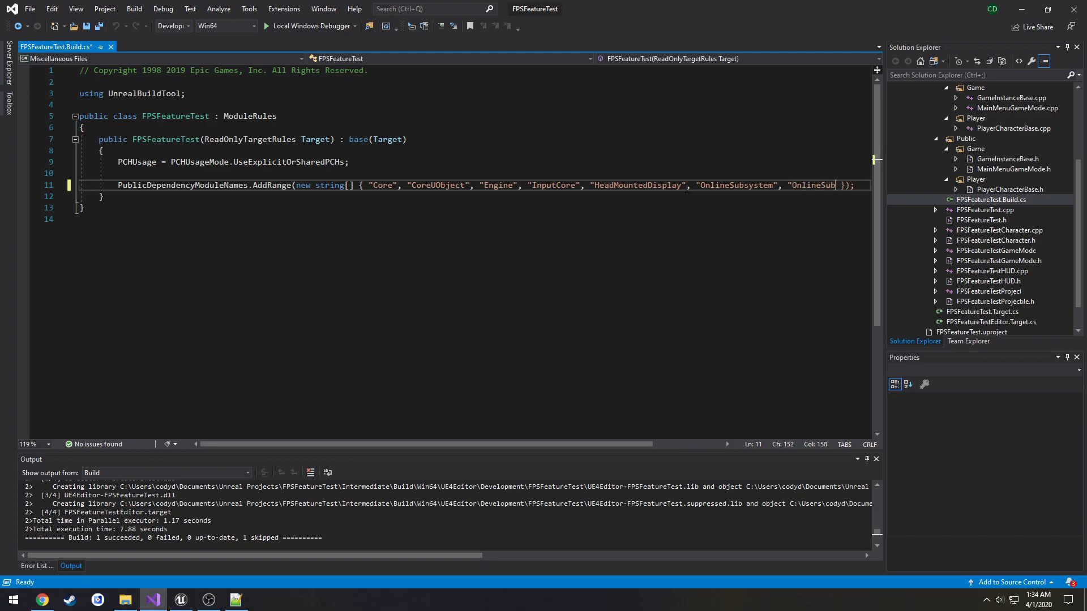
type("\"")
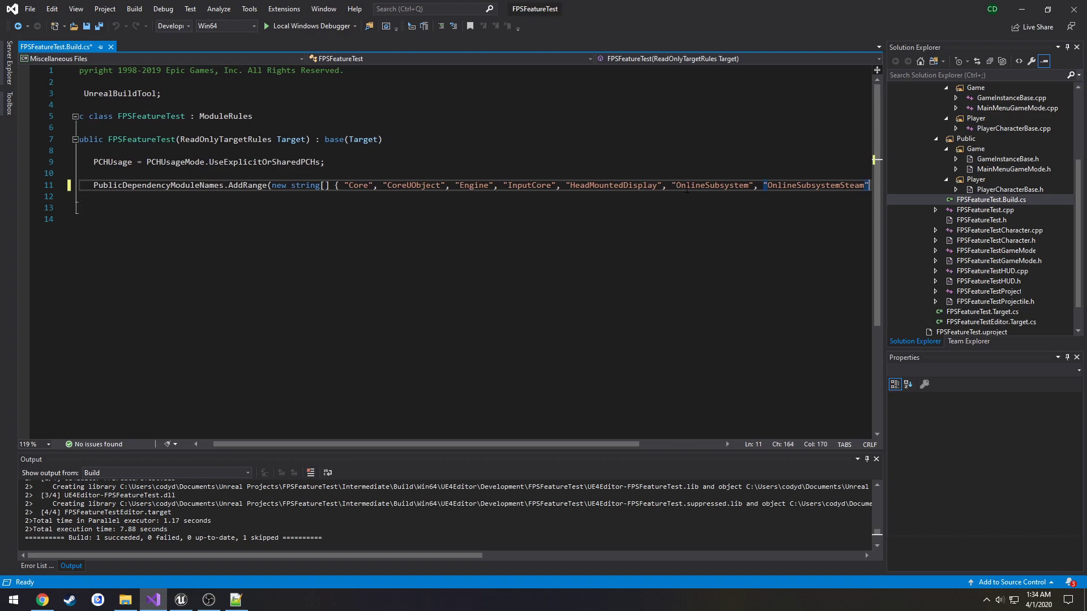
key("ctrl+s")
left_click(447, 196)
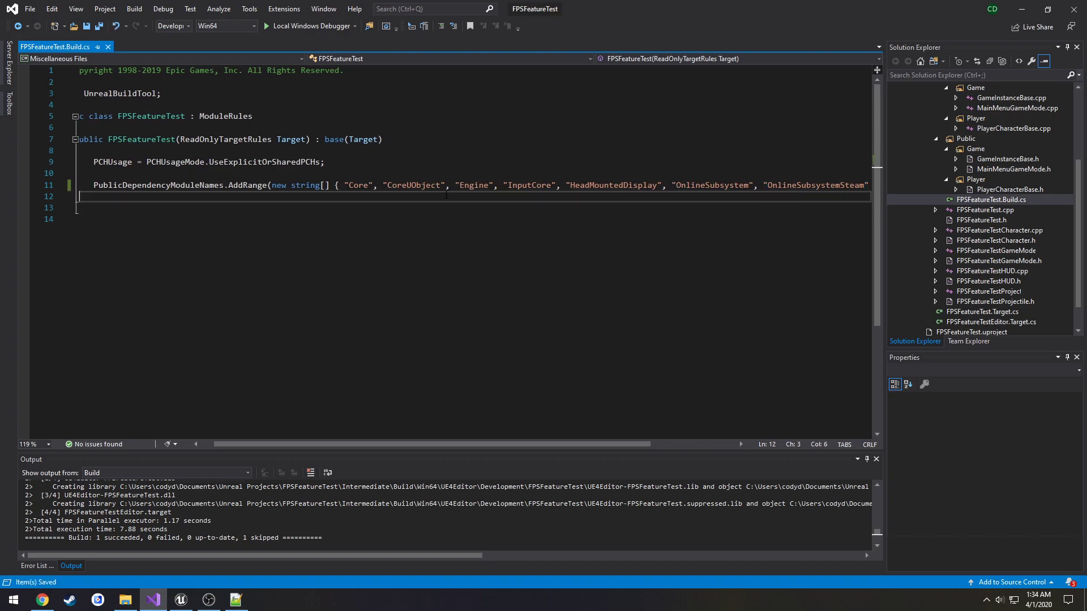
left_click(108, 47)
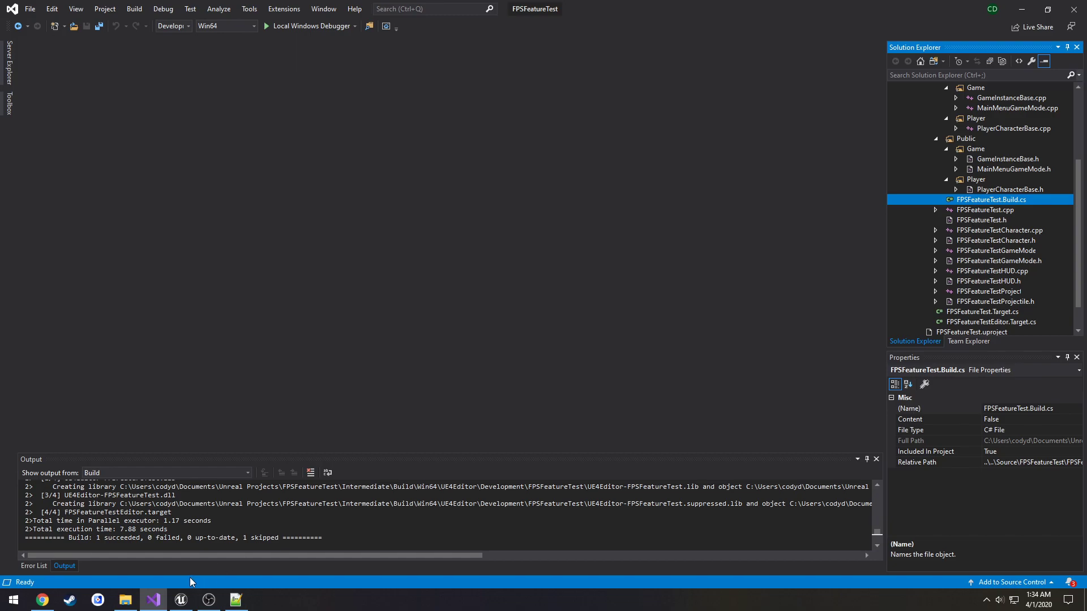
Build the solution with Ctrl+Shift+B and return to the Unreal Editor.
key("ctrl+shift+b")
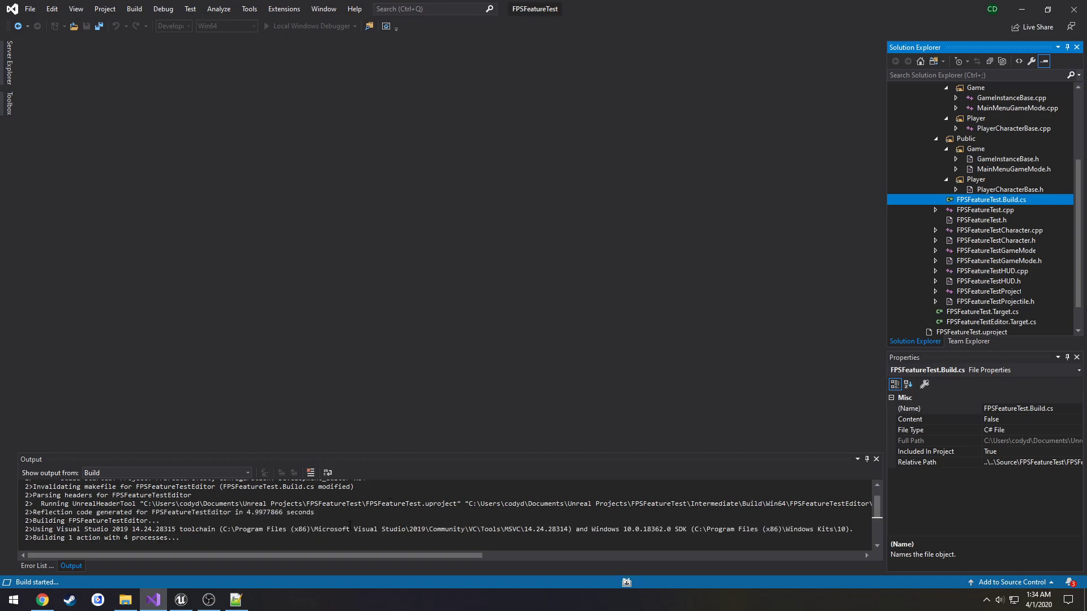
left_click(181, 600)
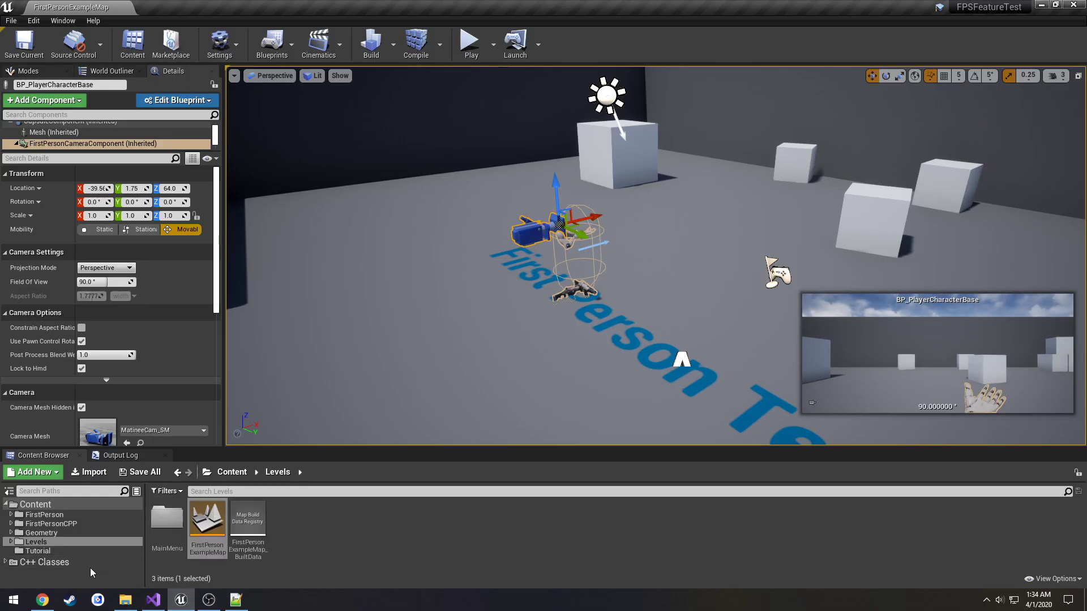
Go to C++ Classes > FPSFeatureTest > Public and choose New C++ Class from the context menu.
left_click(77, 563)
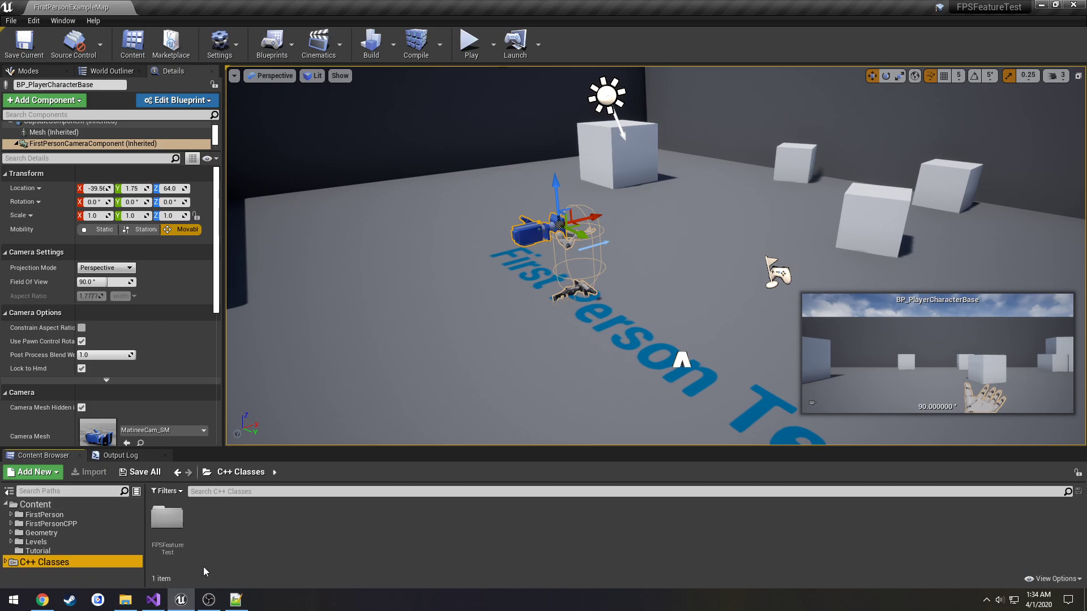
left_click(226, 563)
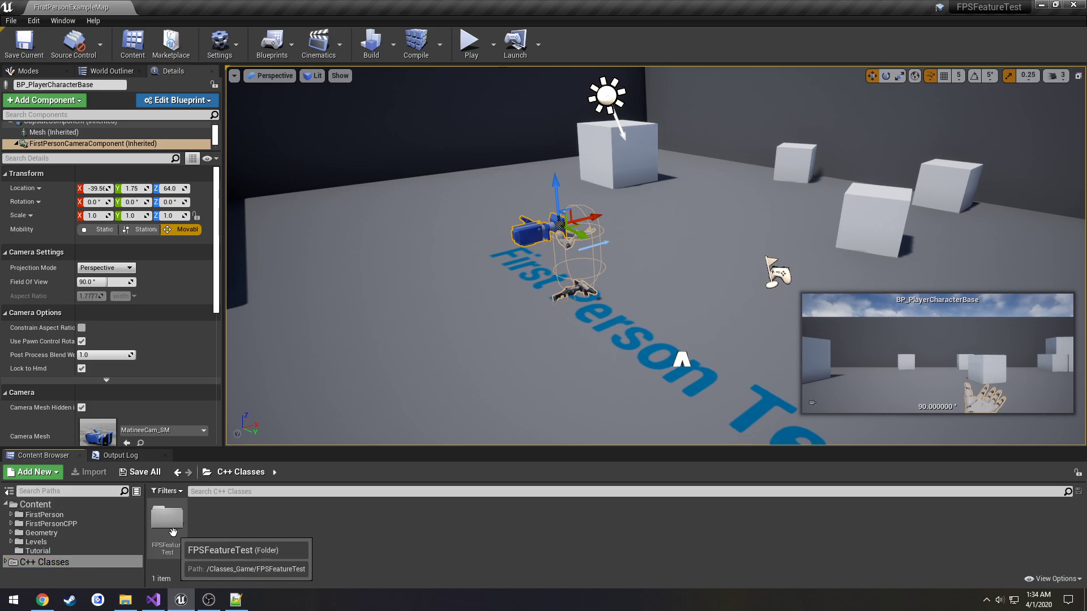
double_click(179, 539)
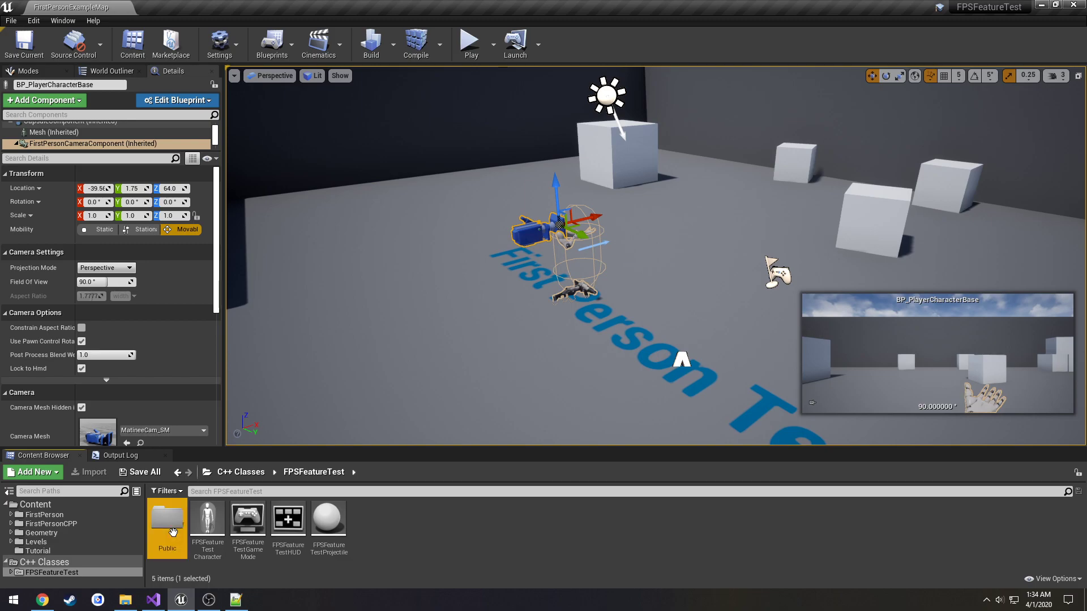
double_click(173, 532)
right_click(318, 541)
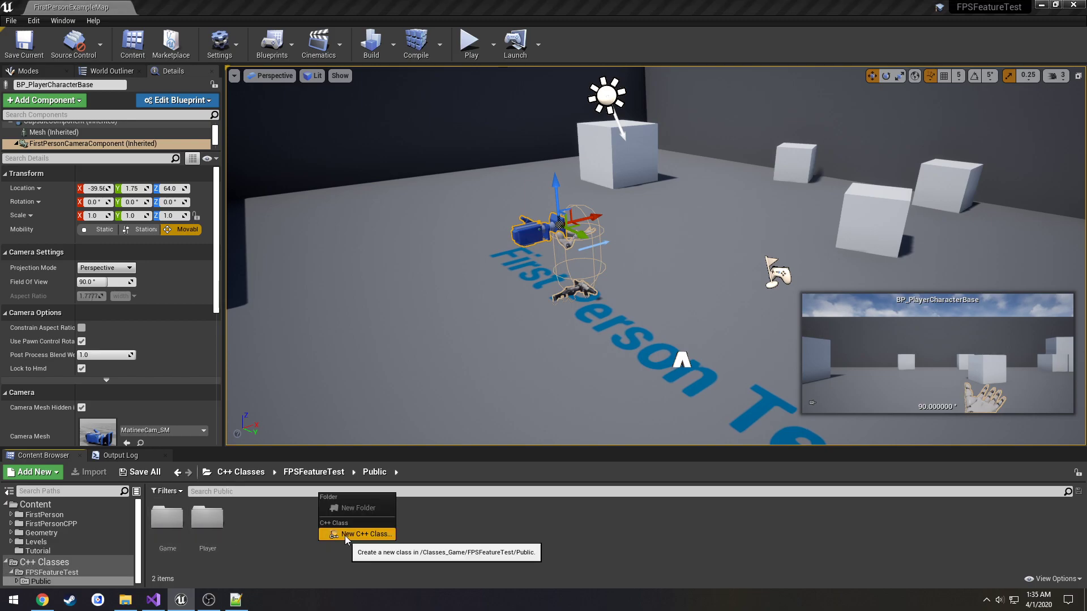
left_click(344, 536)
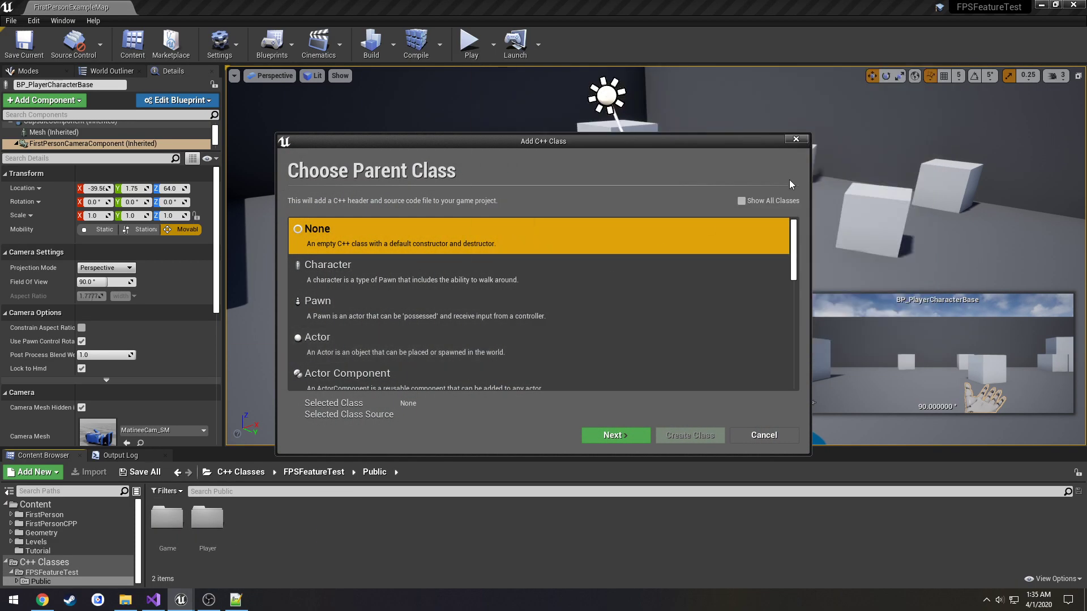
Choose GameInstance as parent, name the class TutorialGameInstance under Public/Tutorial, and create it.
left_click(767, 202)
type("gameinst")
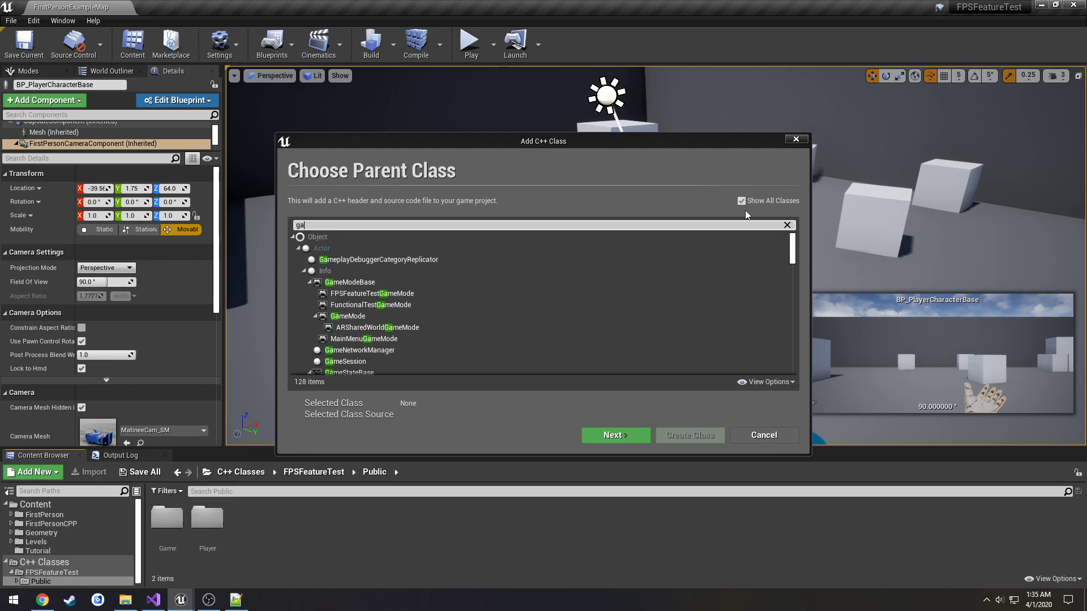
left_click(340, 248)
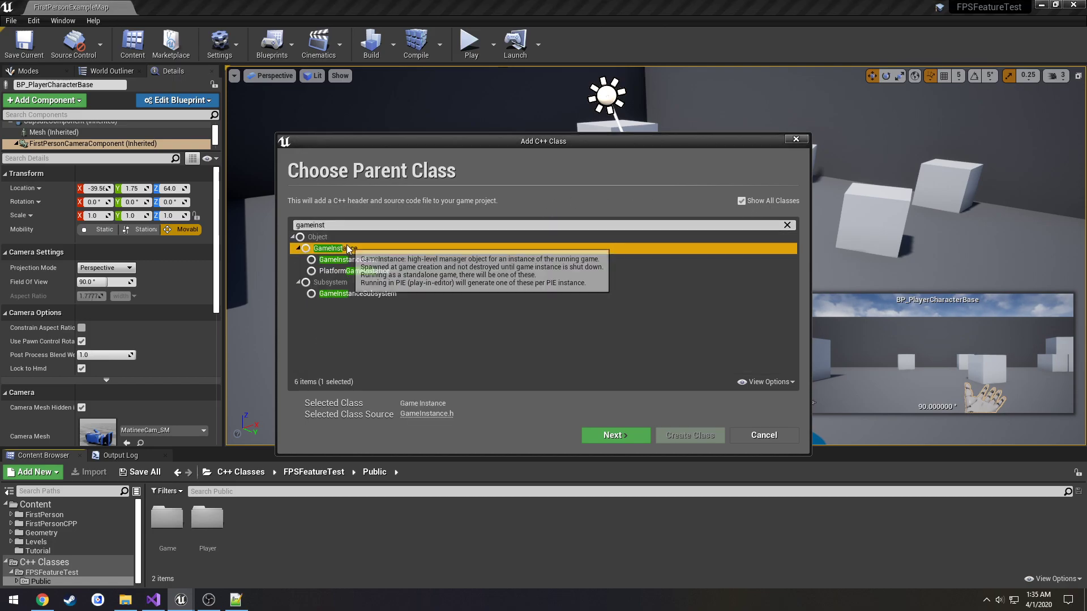
left_click(616, 435)
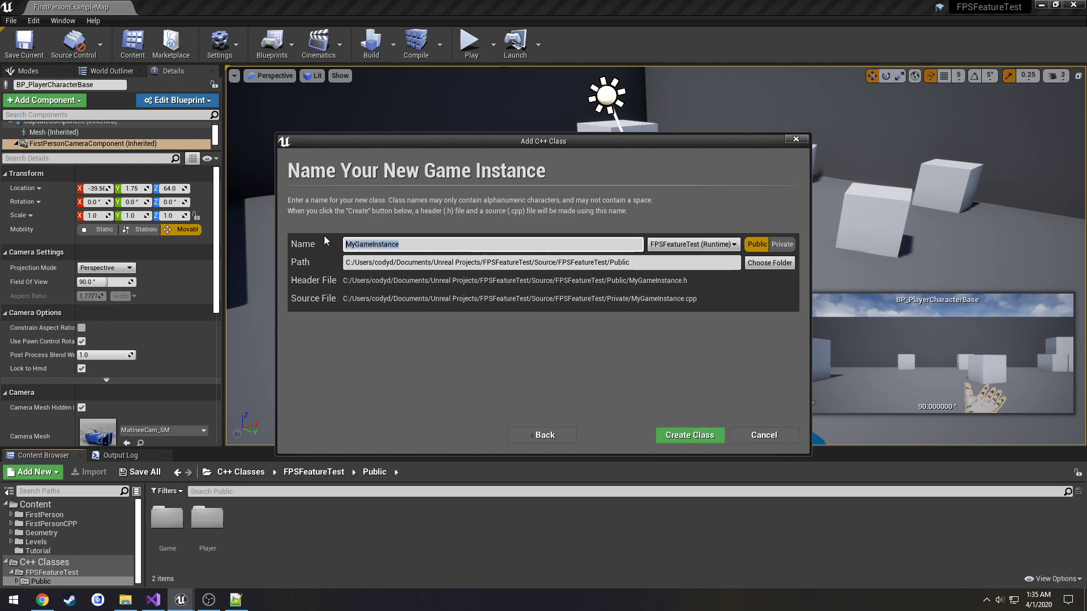
type("TutorialGa")
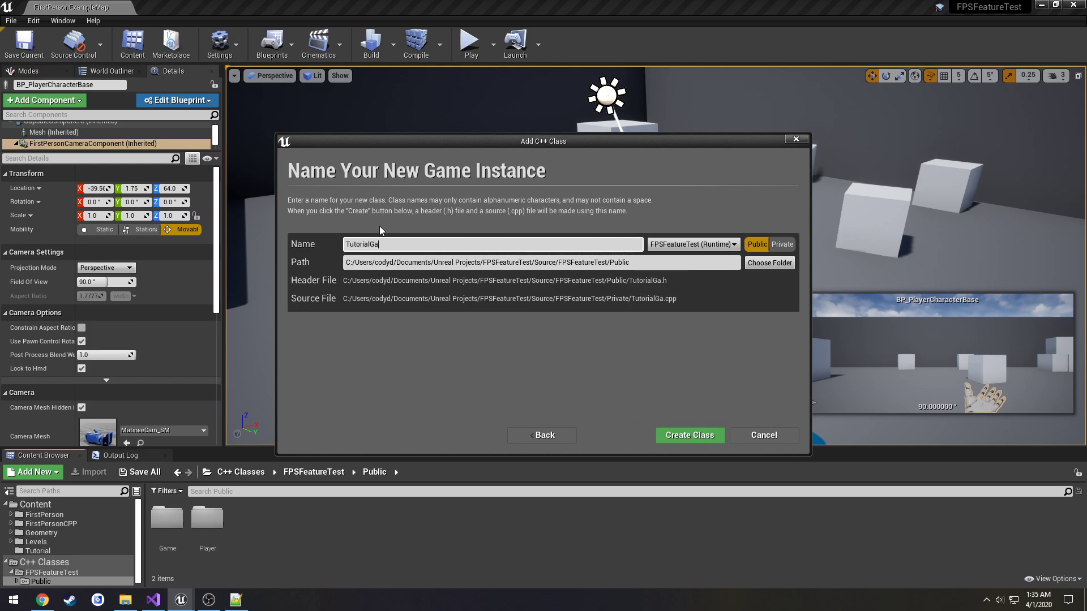
type("meInstance")
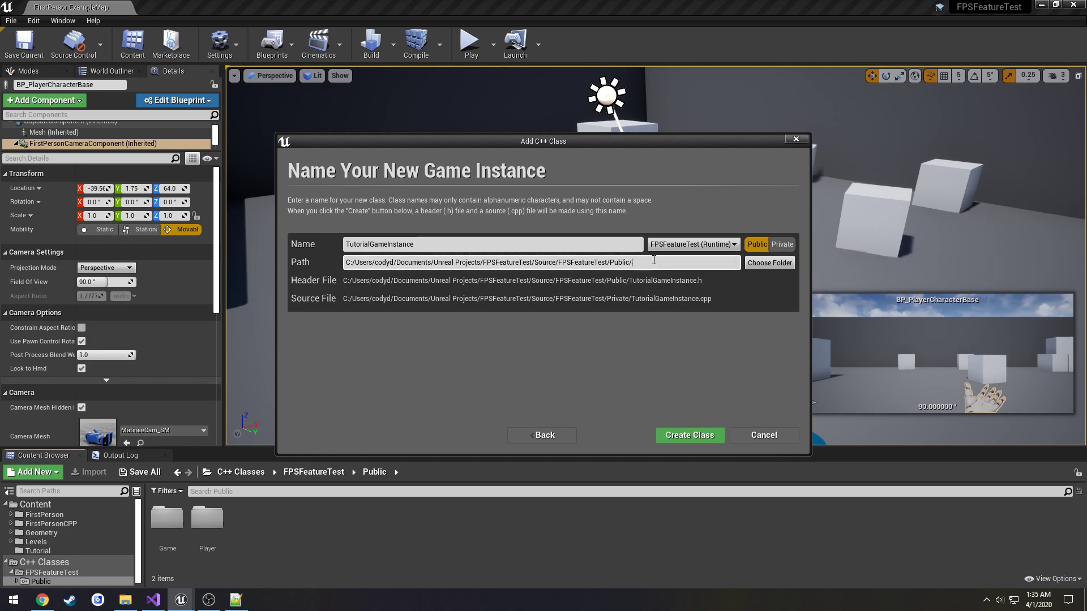
type("Tutorial")
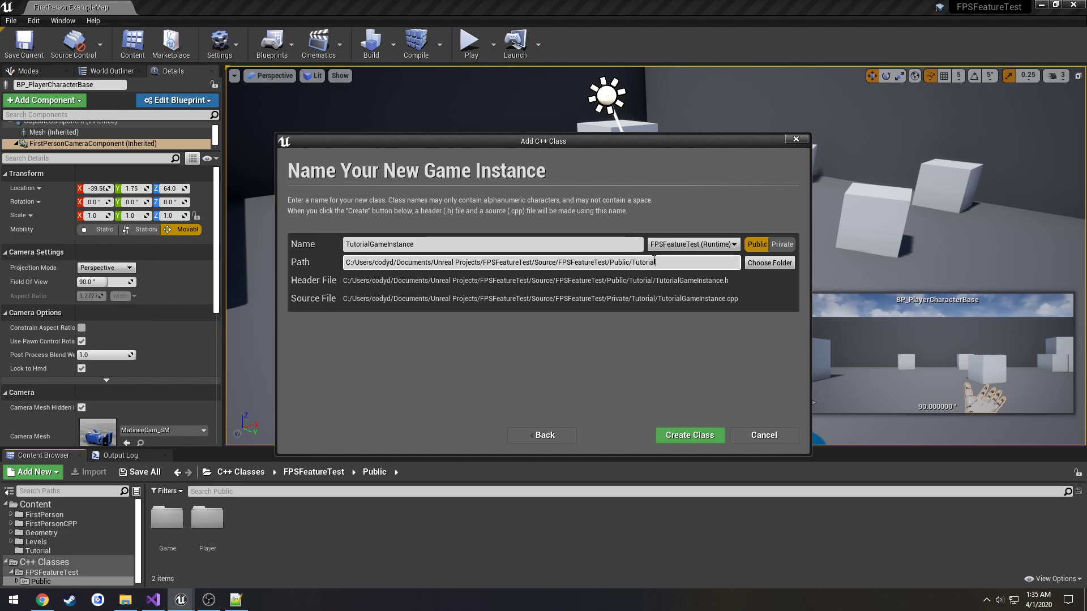
left_click(682, 435)
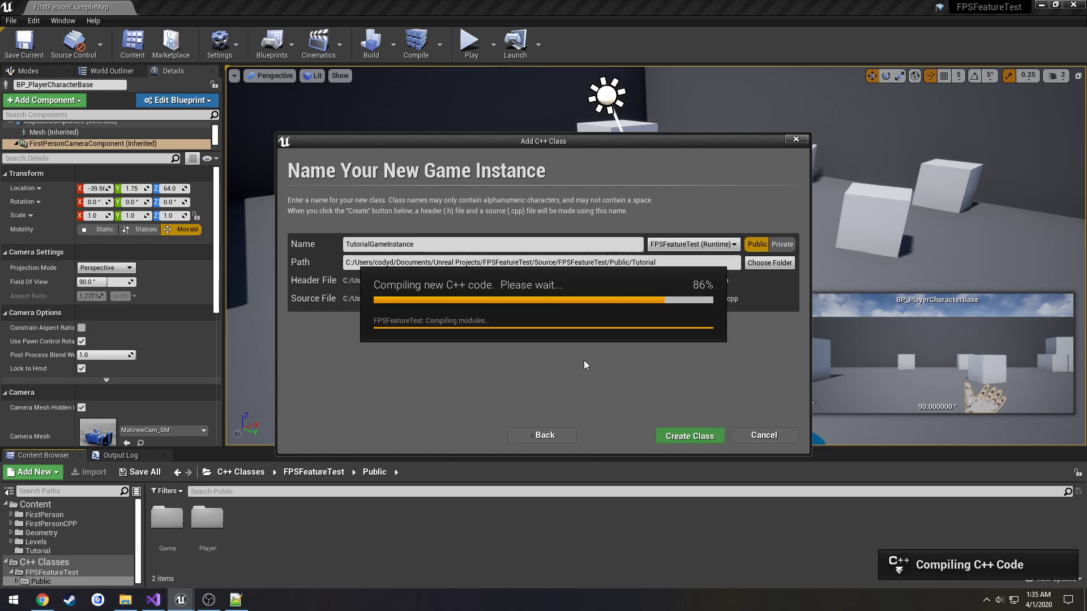